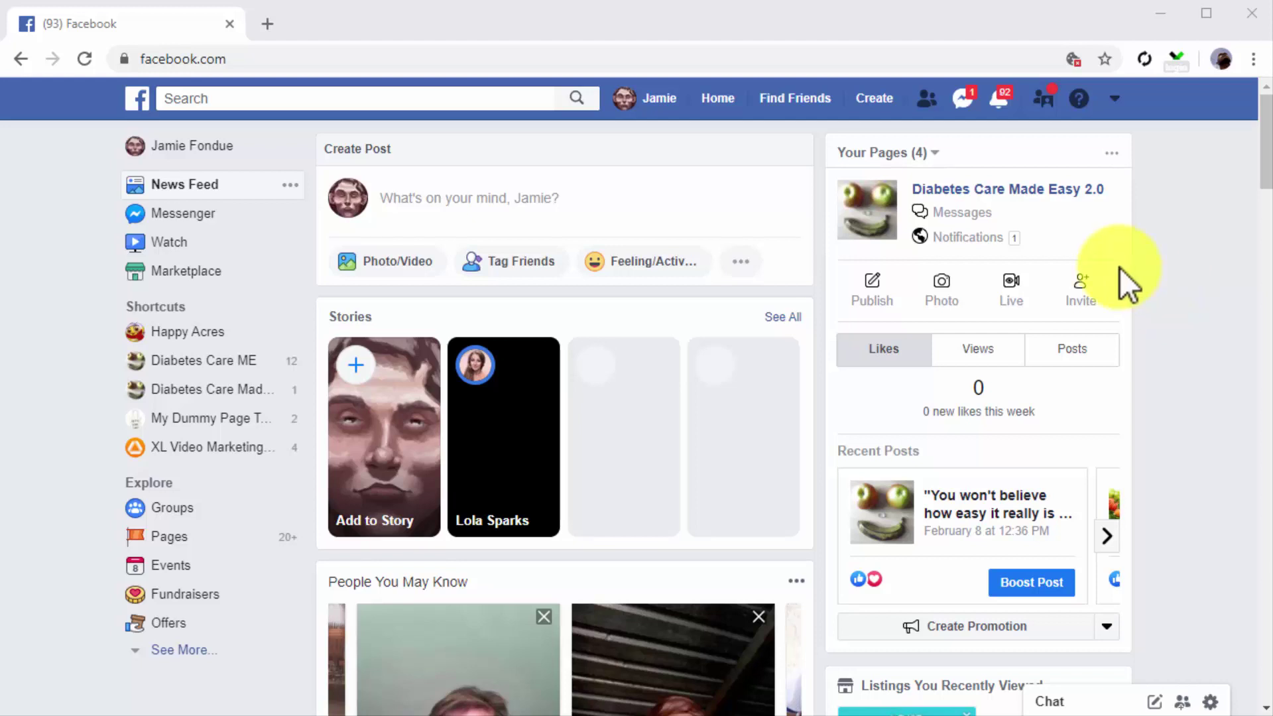
Start a new group and name it 'Cheap Diabetes Testing Reviews'.
{"action": "left_click", "coordinate": [875, 106]}
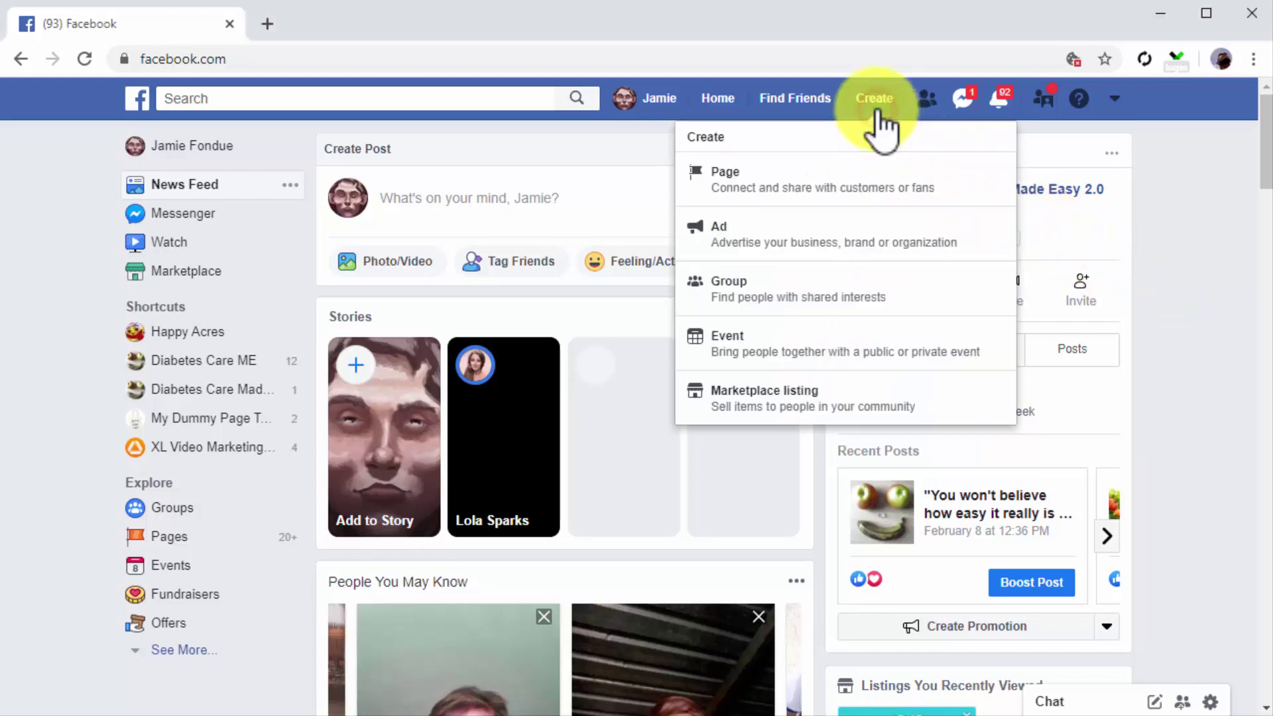
{"action": "left_click", "coordinate": [895, 282]}
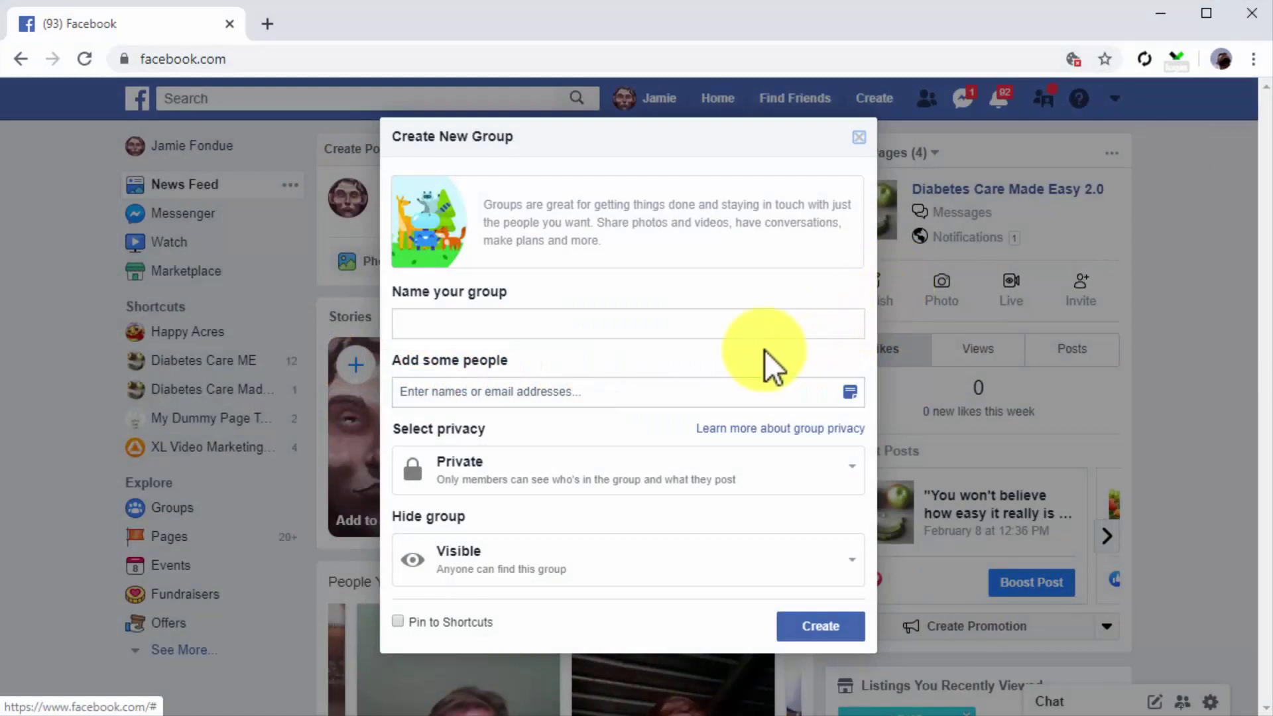
{"action": "left_click", "coordinate": [638, 323]}
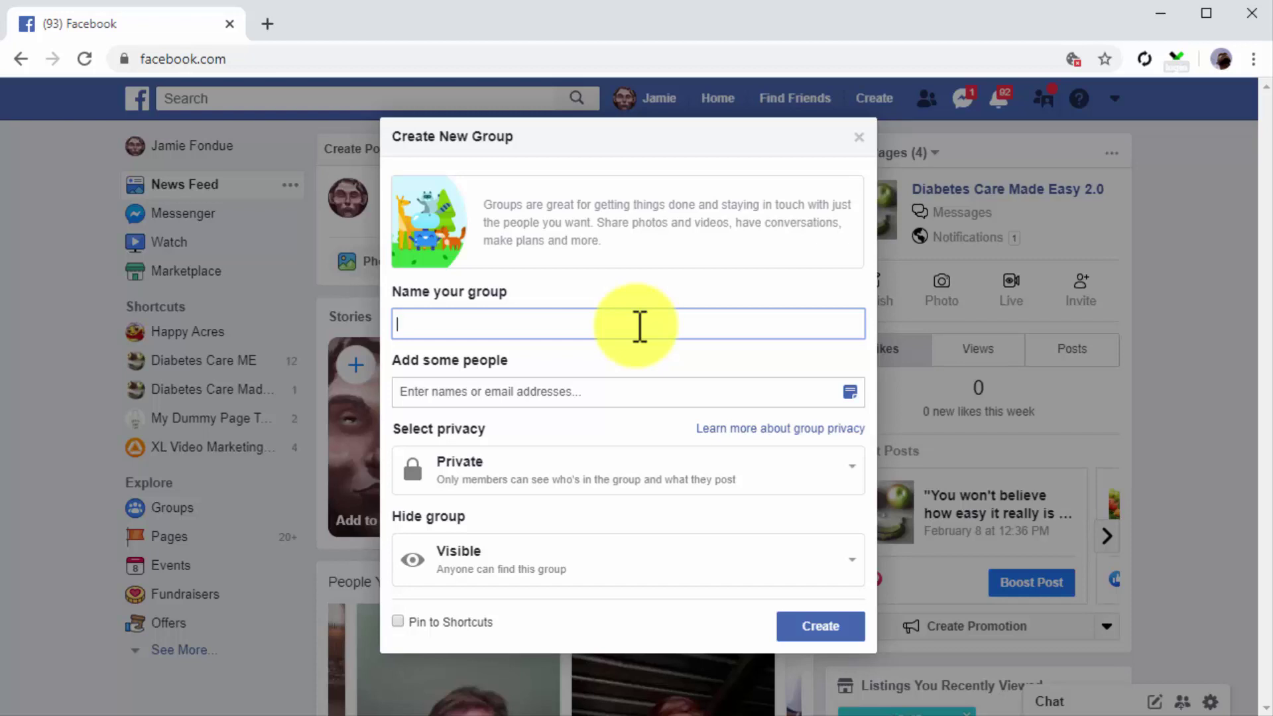
{"action": "type", "text": "Cheap Diabetes Testing reviews"}
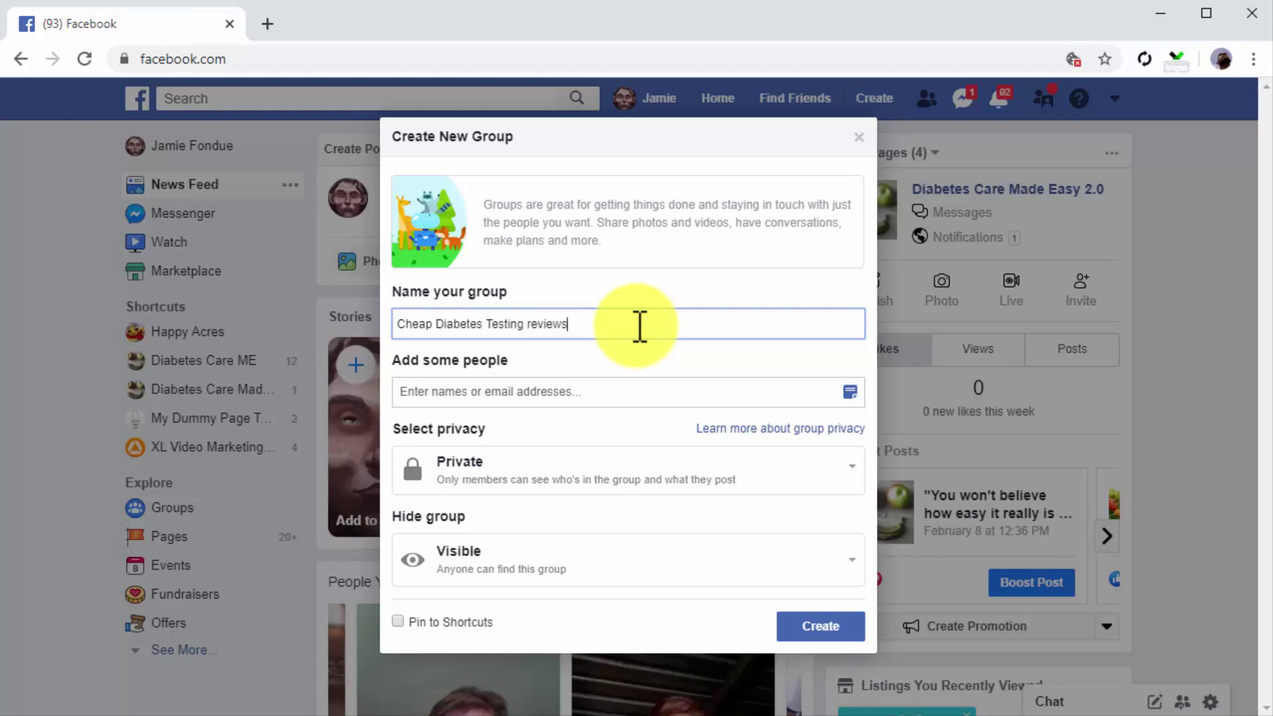
{"action": "key", "text": "ctrl+BackSpace"}
{"action": "type", "text": "Reviews"}
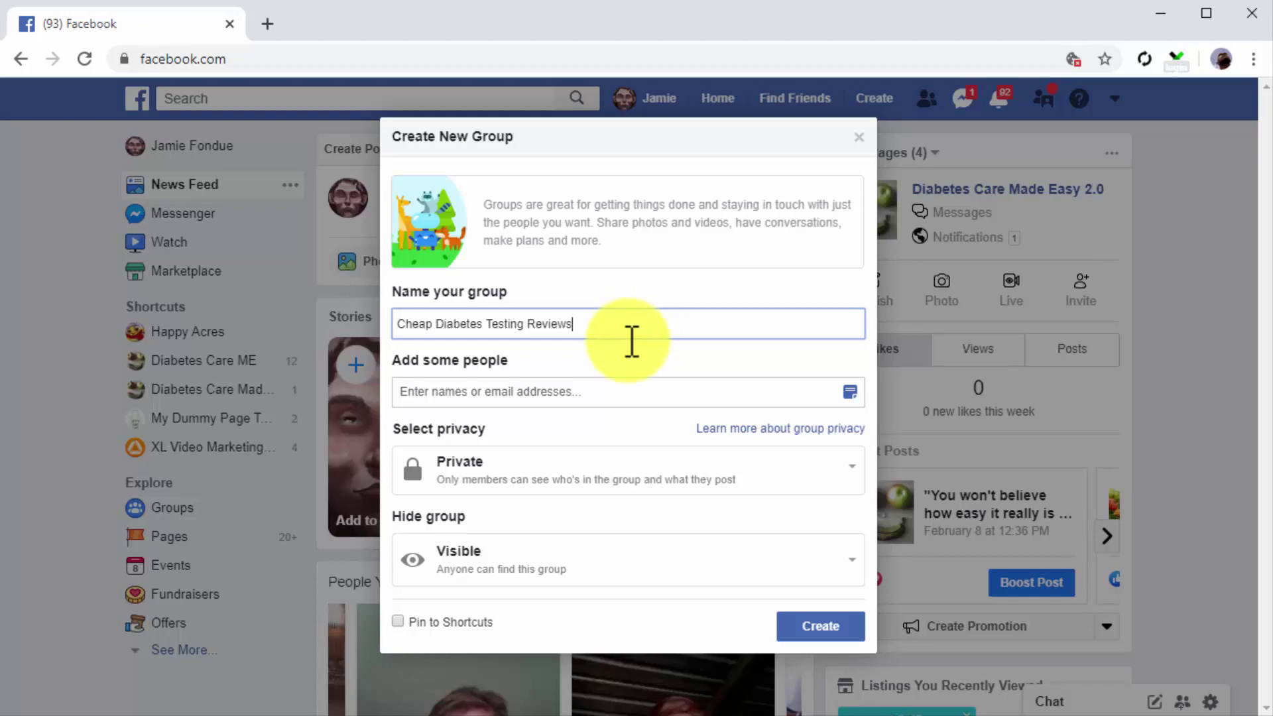
Add a suggested friend as the group's first member.
{"action": "left_click", "coordinate": [598, 396]}
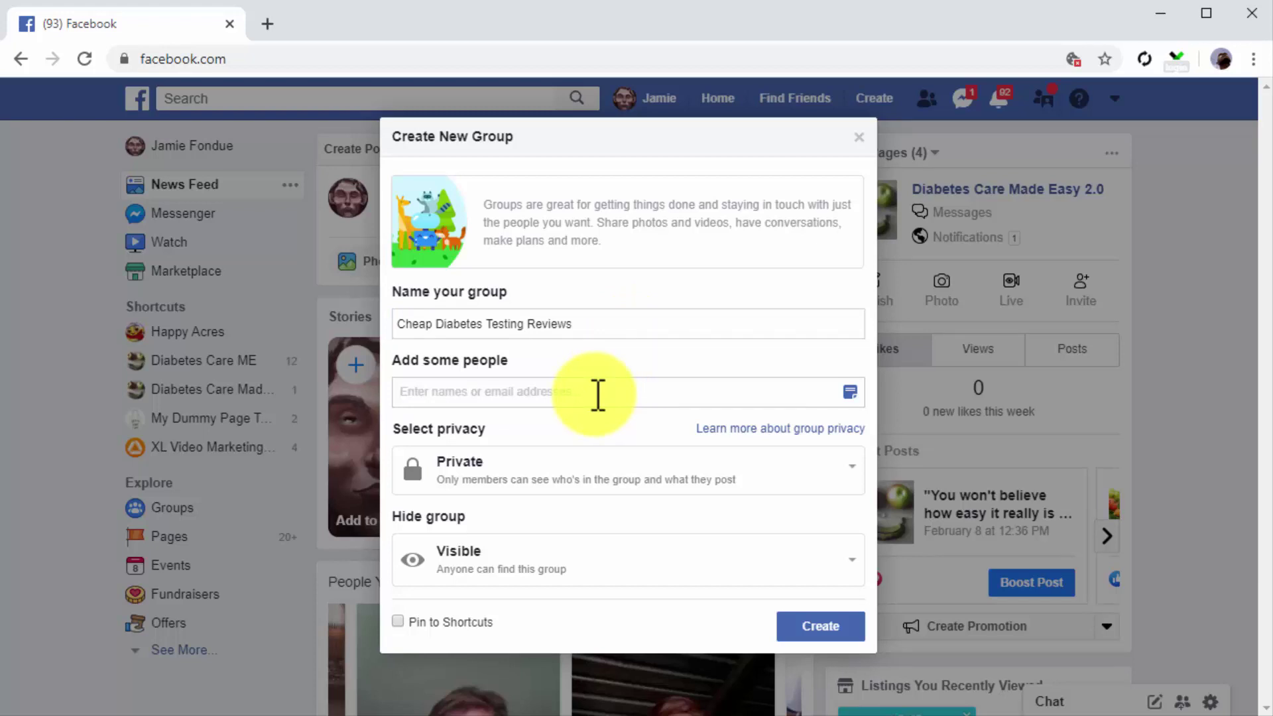
{"action": "type", "text": "bob"}
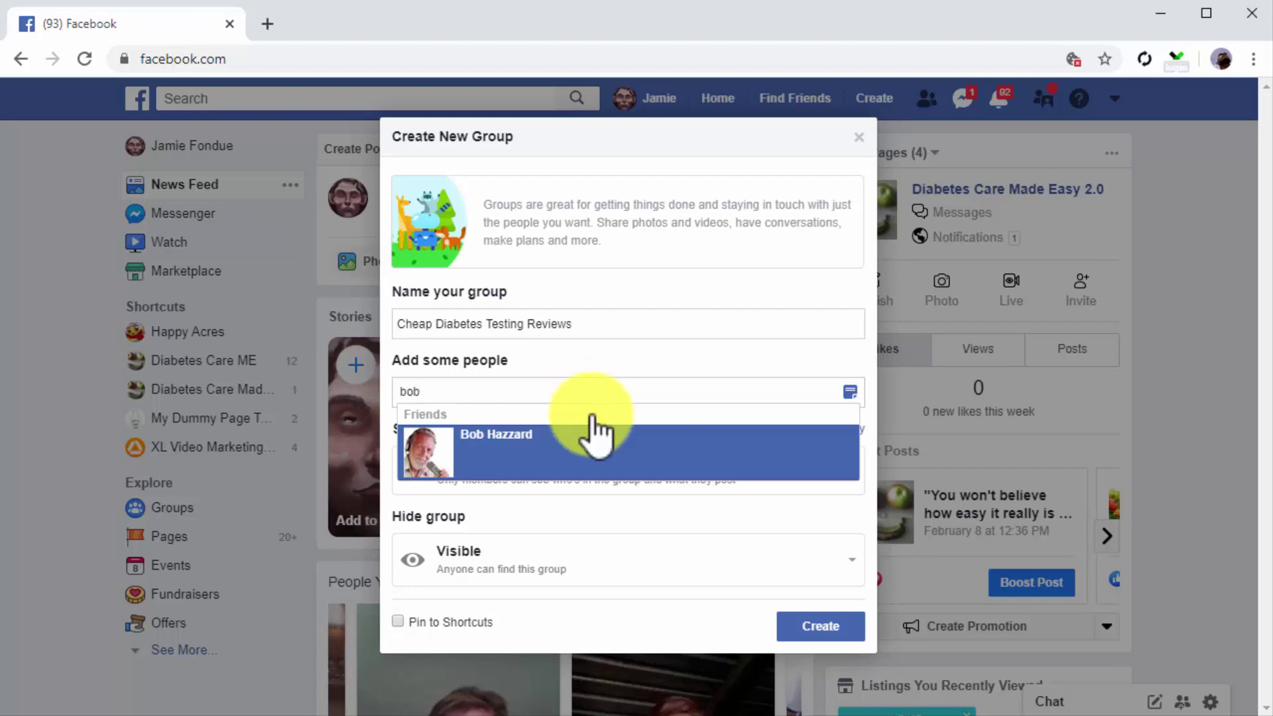
{"action": "left_click", "coordinate": [588, 438]}
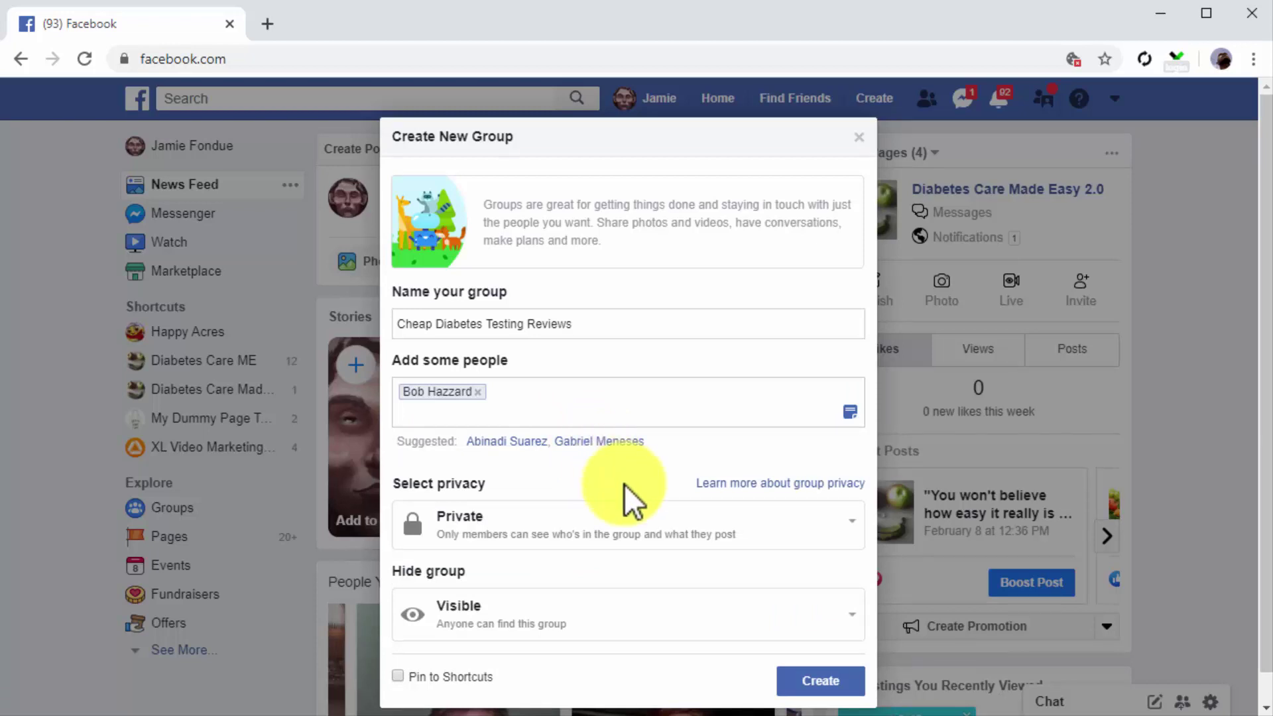
Set the group's privacy to Private and its visibility to Visible.
{"action": "left_click", "coordinate": [842, 524]}
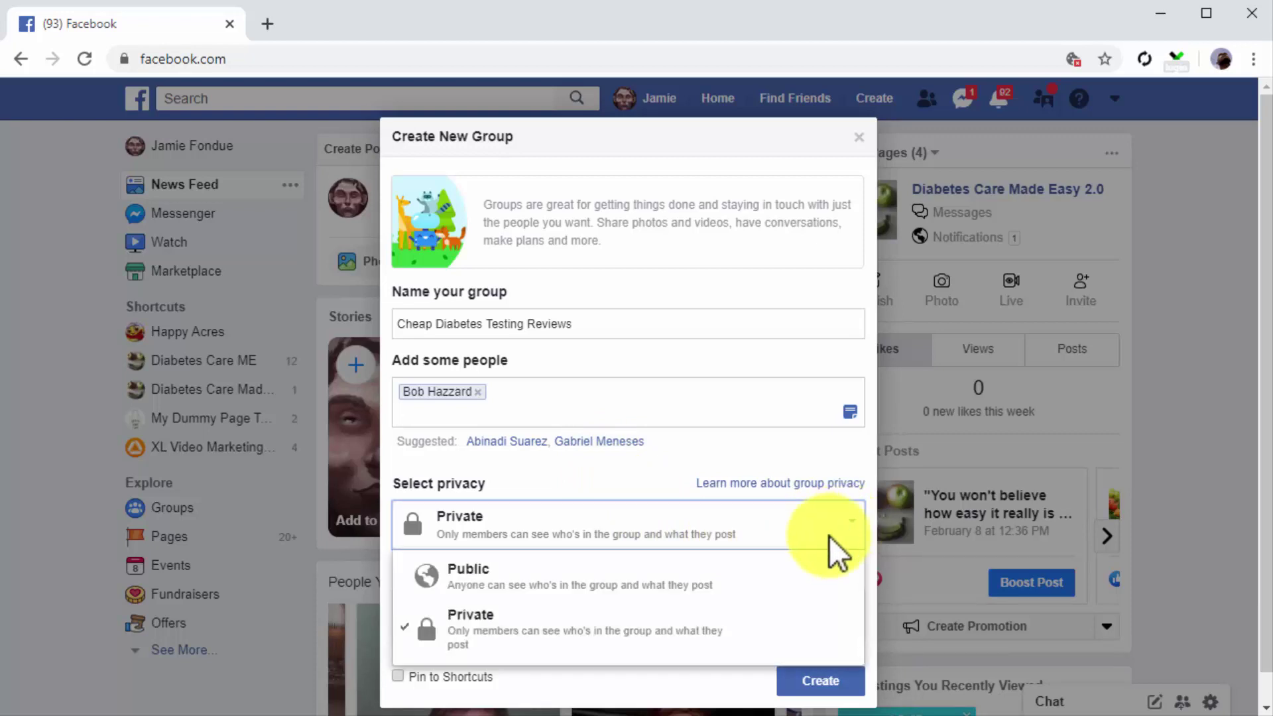
{"action": "left_click", "coordinate": [693, 620]}
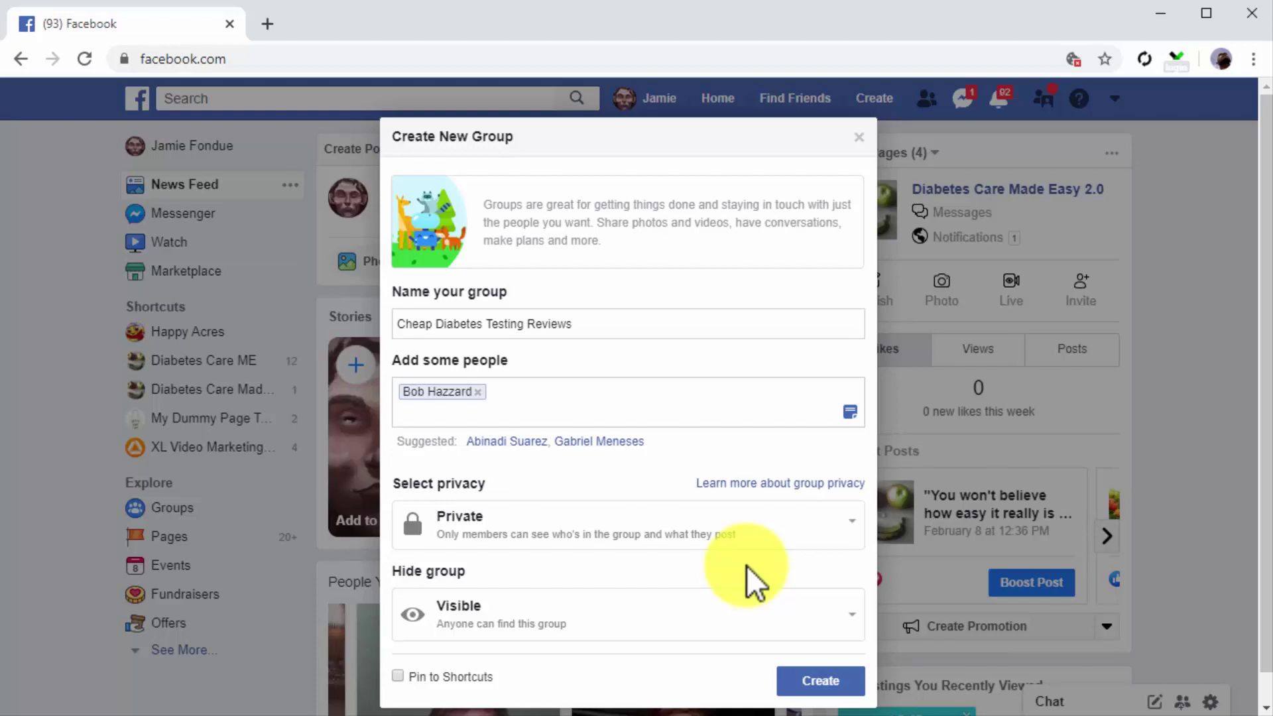
{"action": "left_click", "coordinate": [737, 623]}
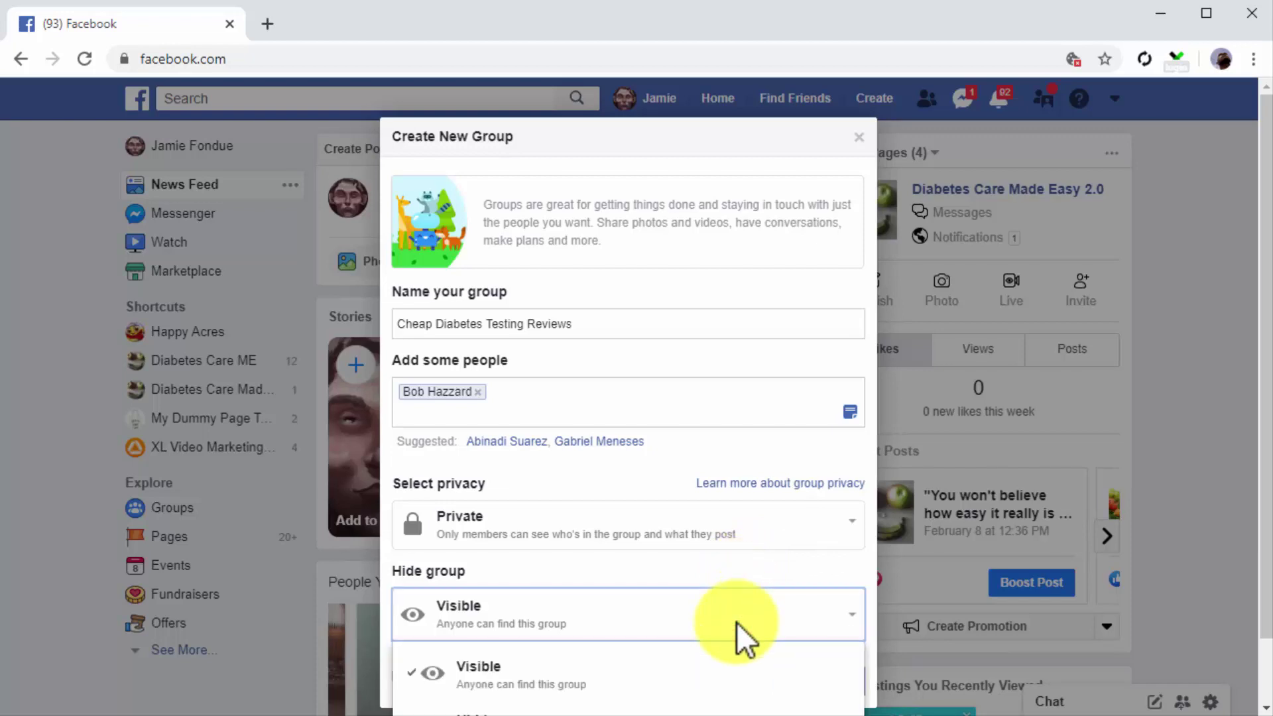
{"action": "left_click", "coordinate": [695, 669]}
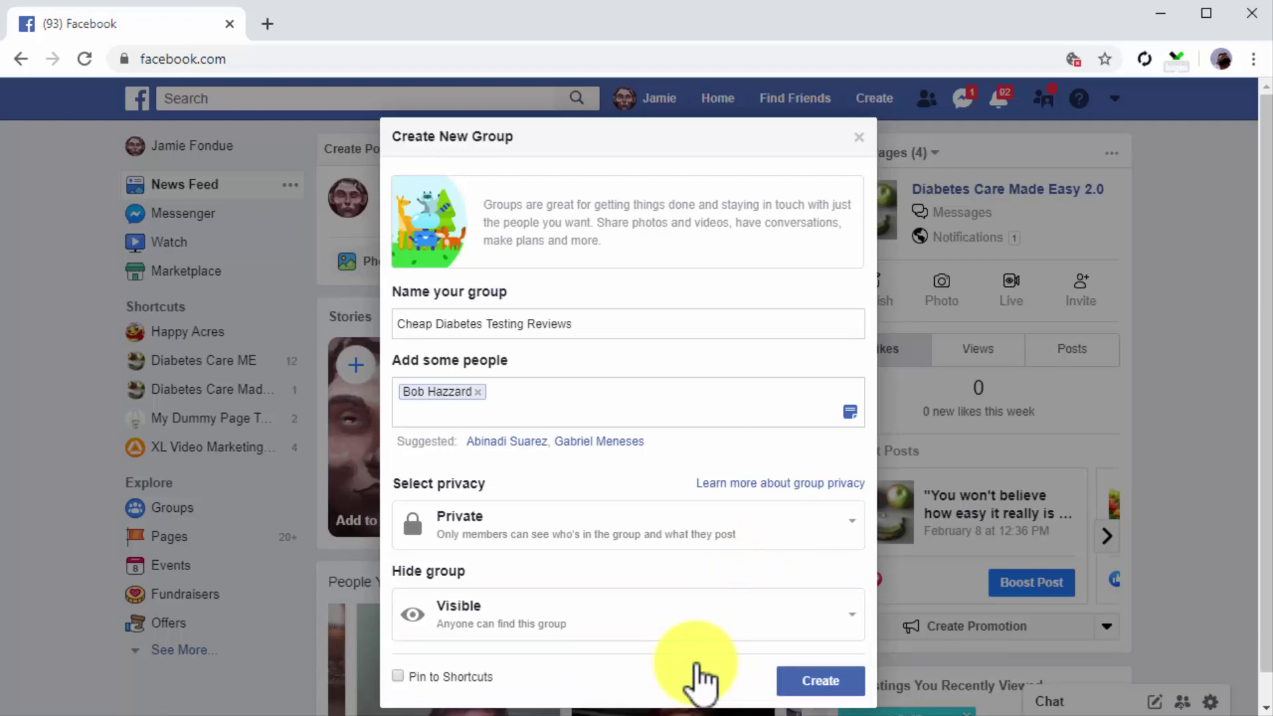
Create the group, save an EasyTouch test-strip cover photo, and add topic 'Diabetes Testing Kit Reviews'.
{"action": "left_click", "coordinate": [792, 685]}
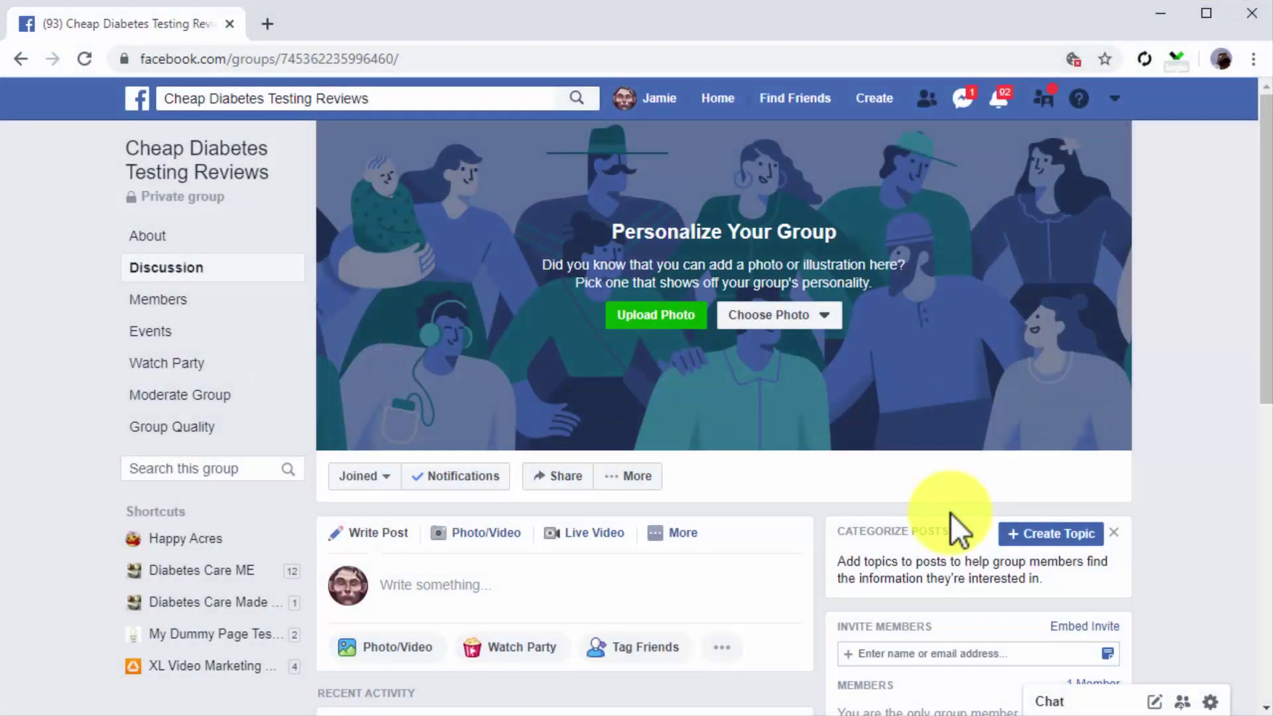
{"action": "left_click", "coordinate": [660, 317]}
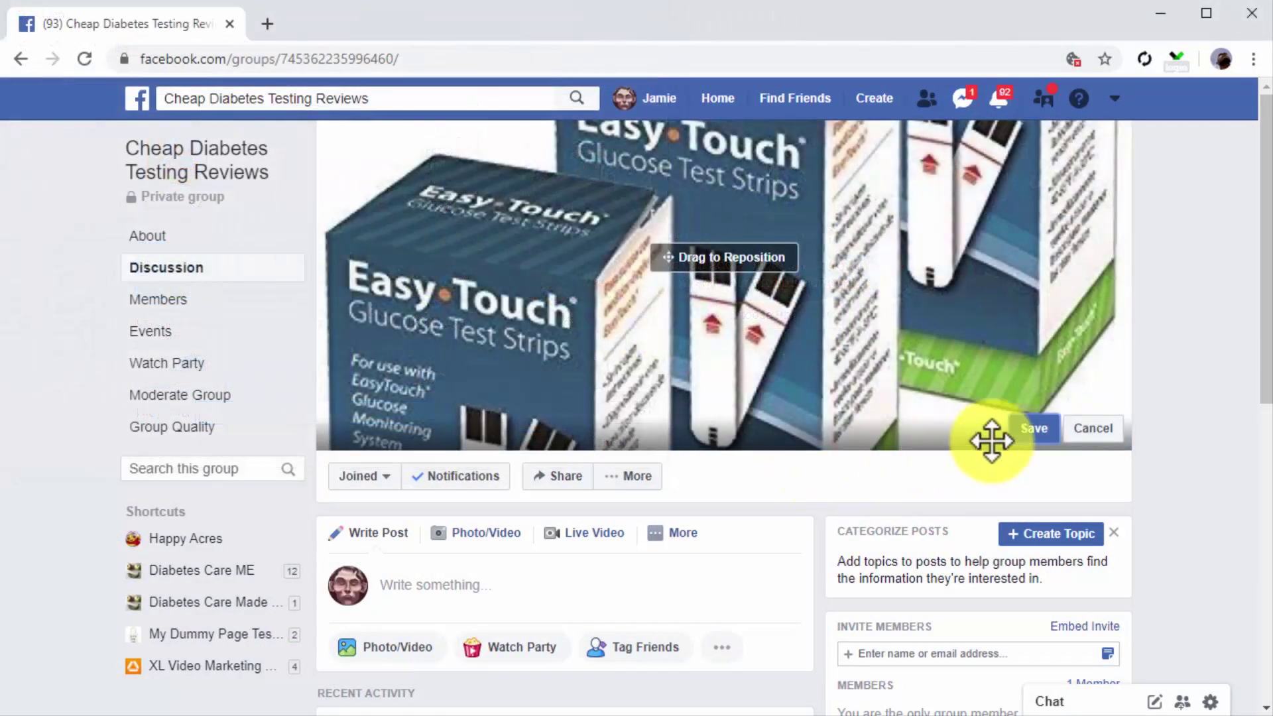
{"action": "left_click", "coordinate": [1032, 432]}
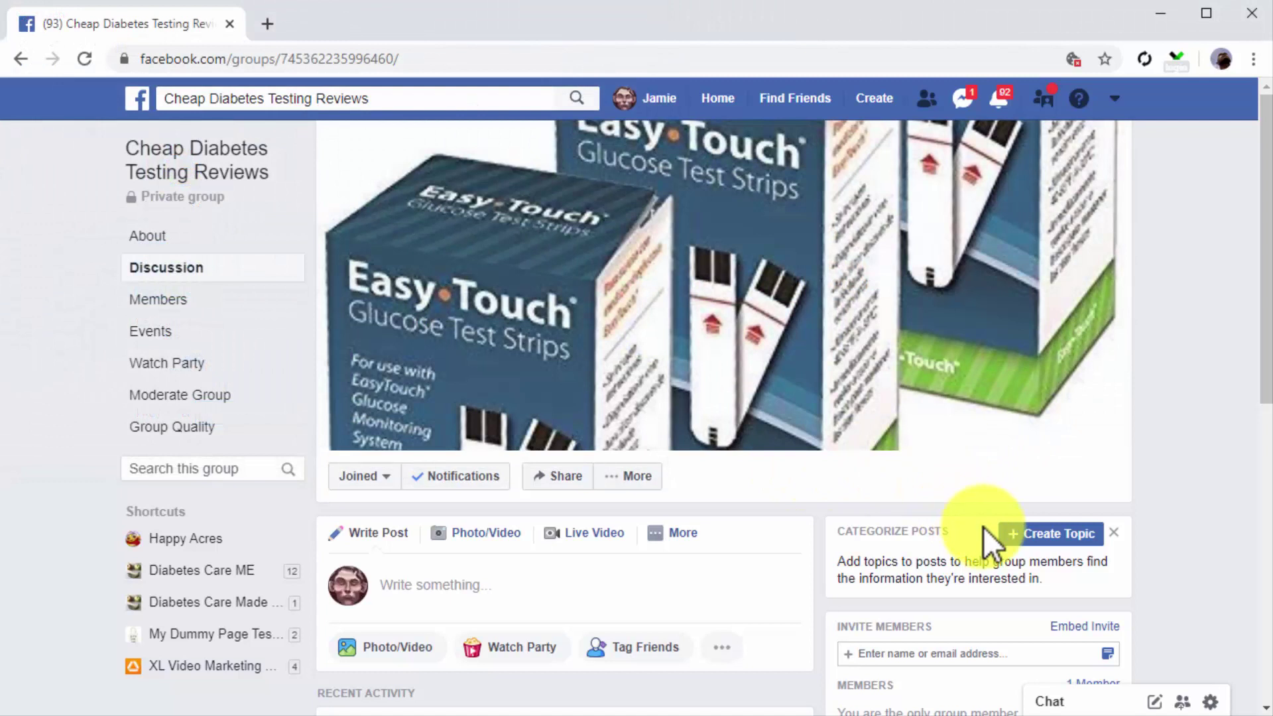
{"action": "left_click", "coordinate": [1036, 535]}
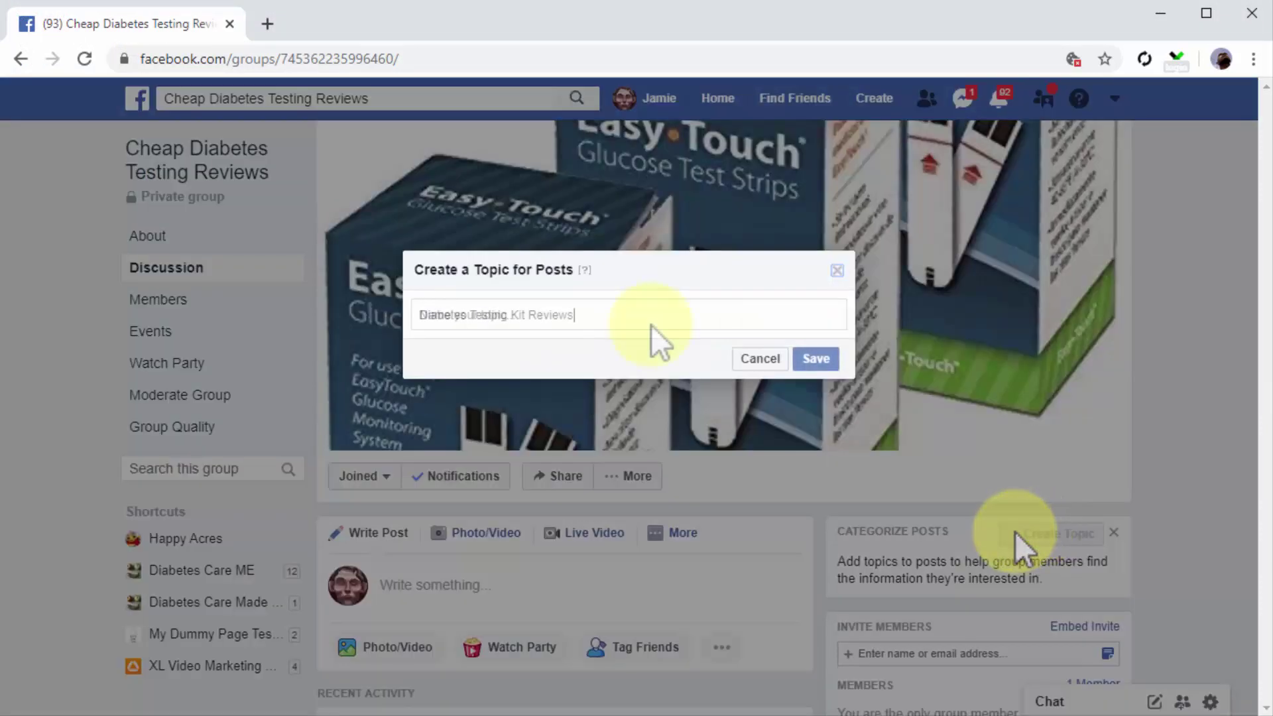
{"action": "left_click", "coordinate": [805, 357]}
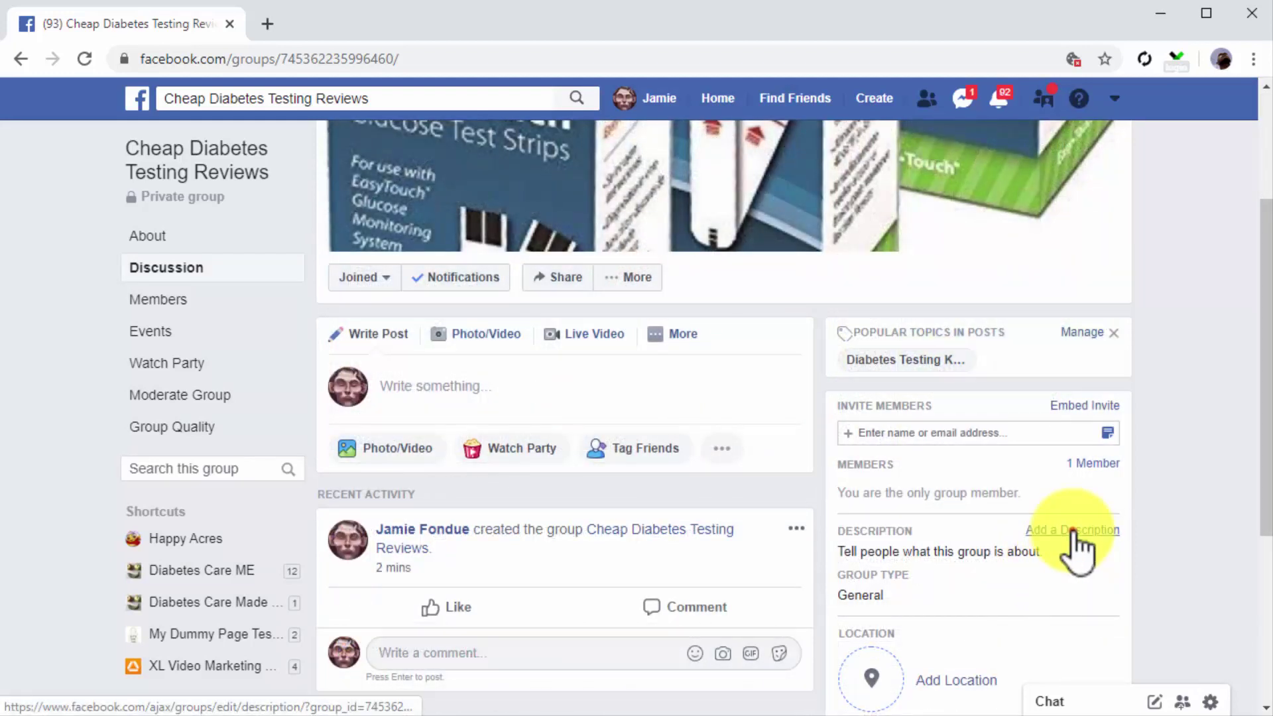
Save the description 'Share and discuss your favorite diabetes testing kits with like-minded people in this group!'.
{"action": "left_click", "coordinate": [1070, 532]}
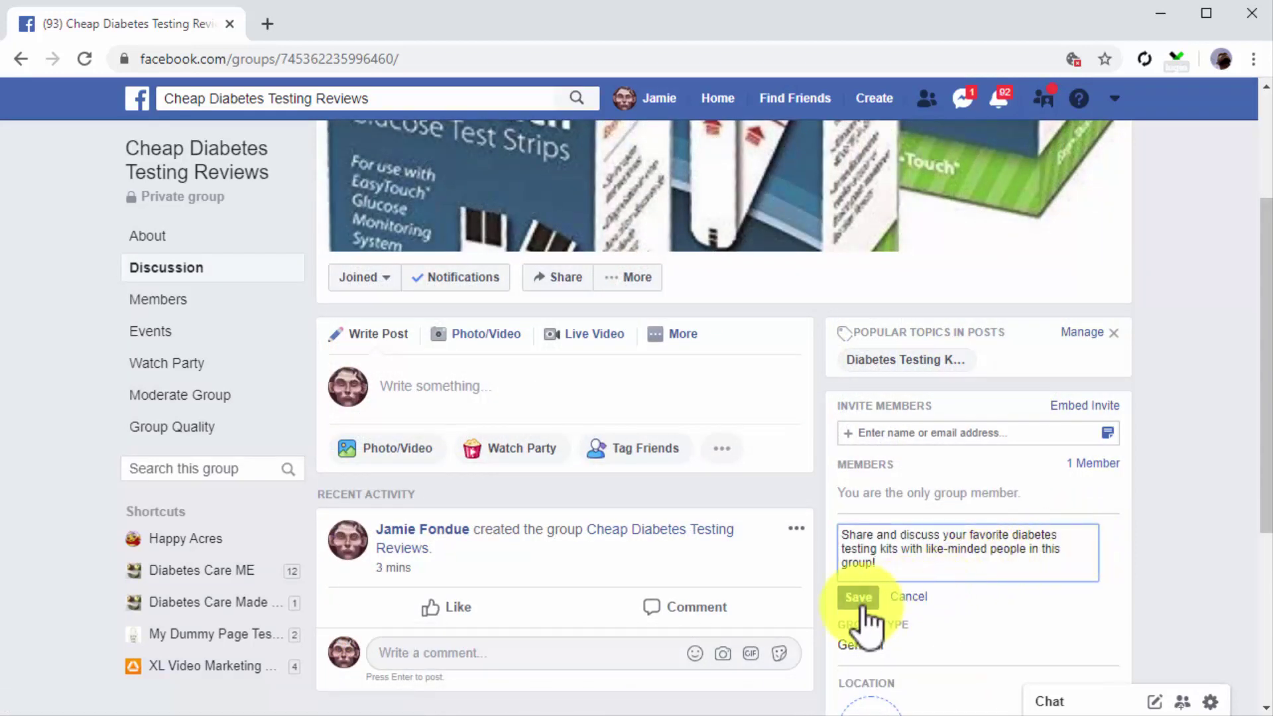
{"action": "left_click", "coordinate": [862, 603]}
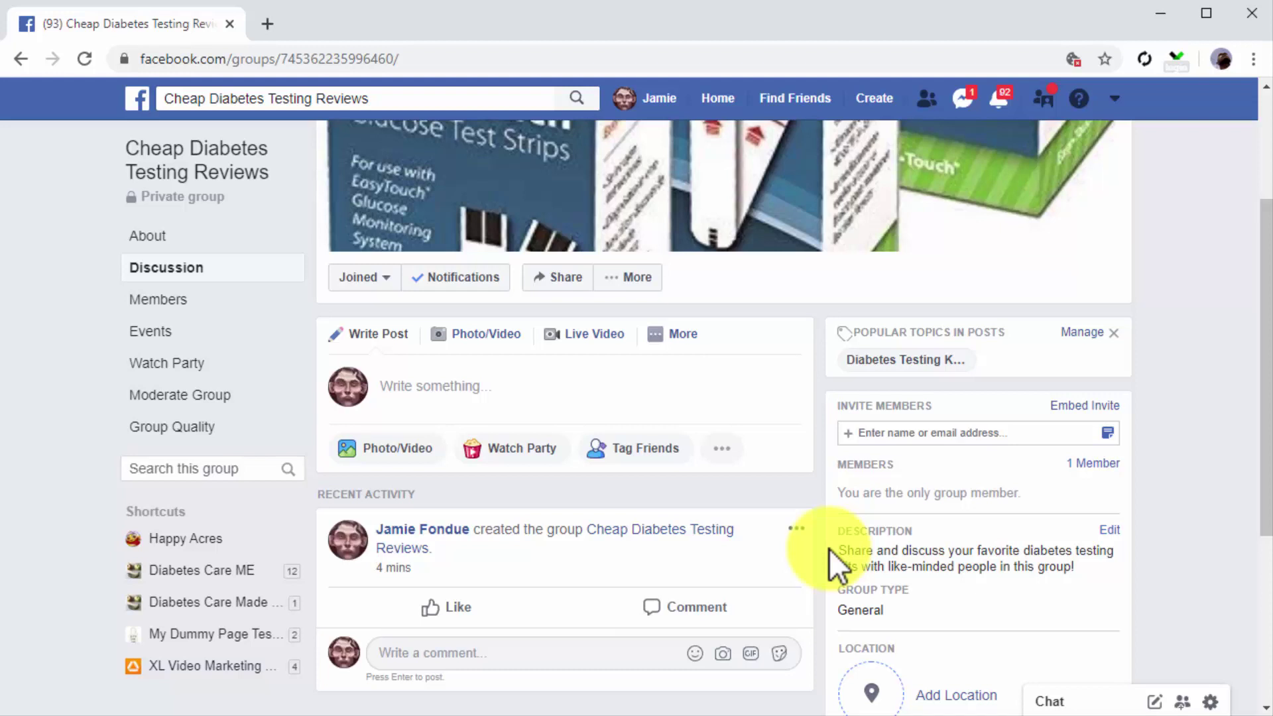
Draft the first post asking about cost-effective testing kits, praising EasyTouch and mentioning a video.
{"action": "left_click", "coordinate": [682, 398]}
{"action": "type", "text": "he"}
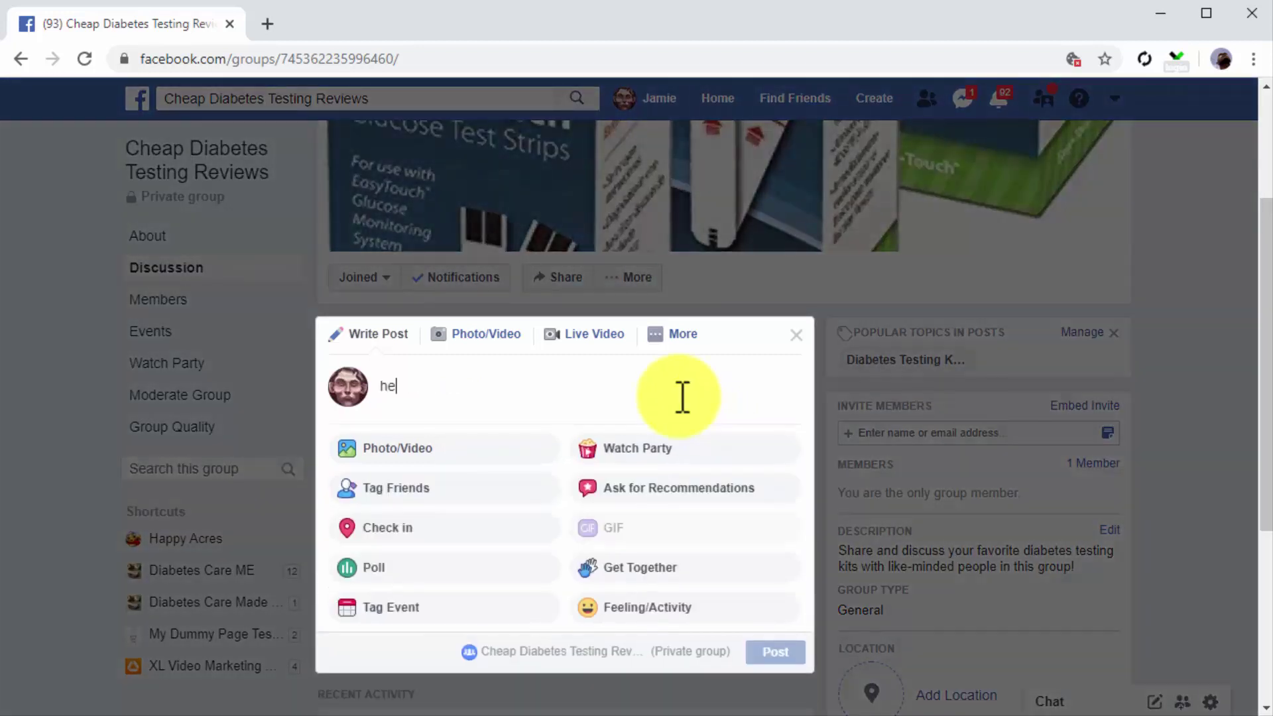
{"action": "type", "text": "y"}
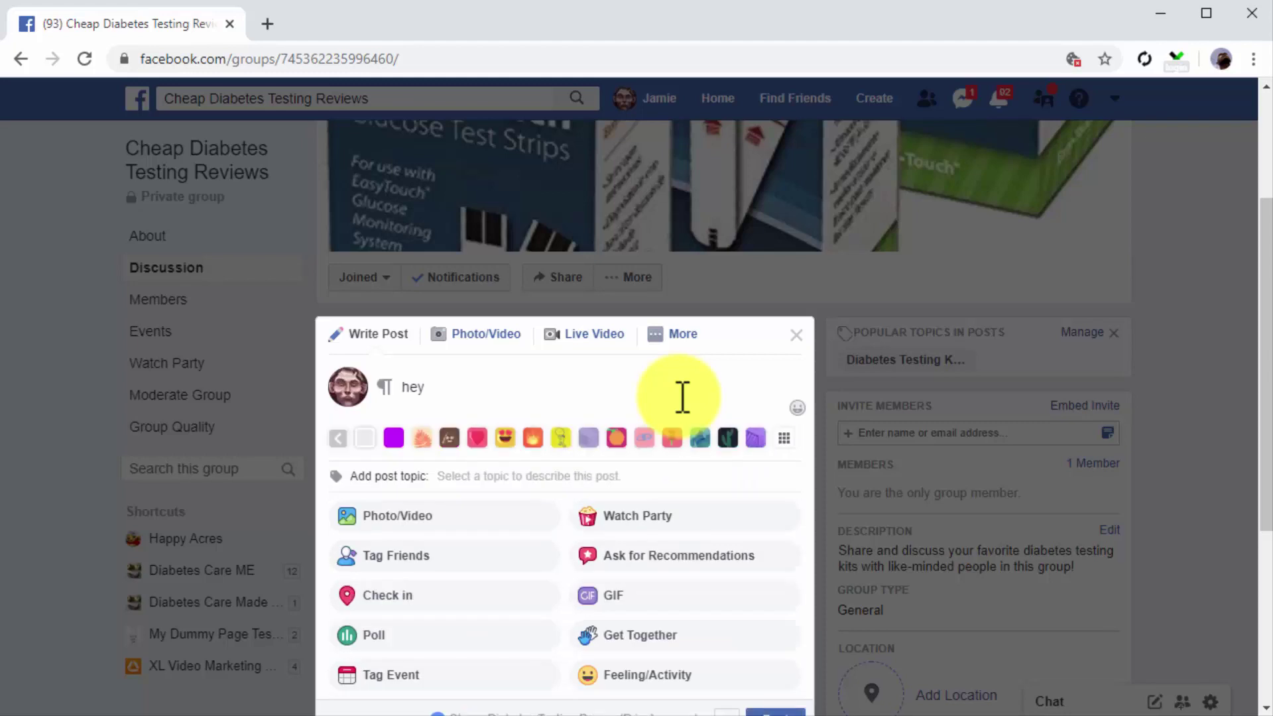
{"action": "key", "text": "BackSpace"}
{"action": "key", "text": "BackSpace"}
{"action": "key", "text": "BackSpace"}
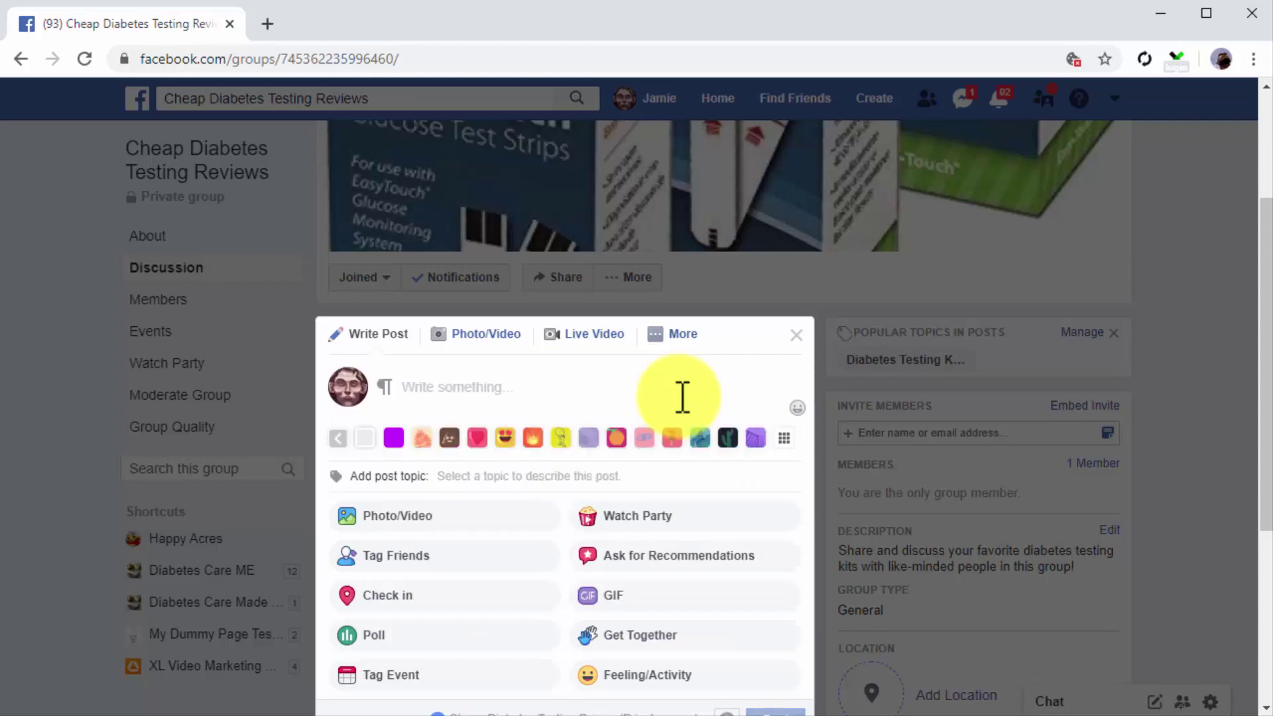
{"action": "type", "text": "hey th"}
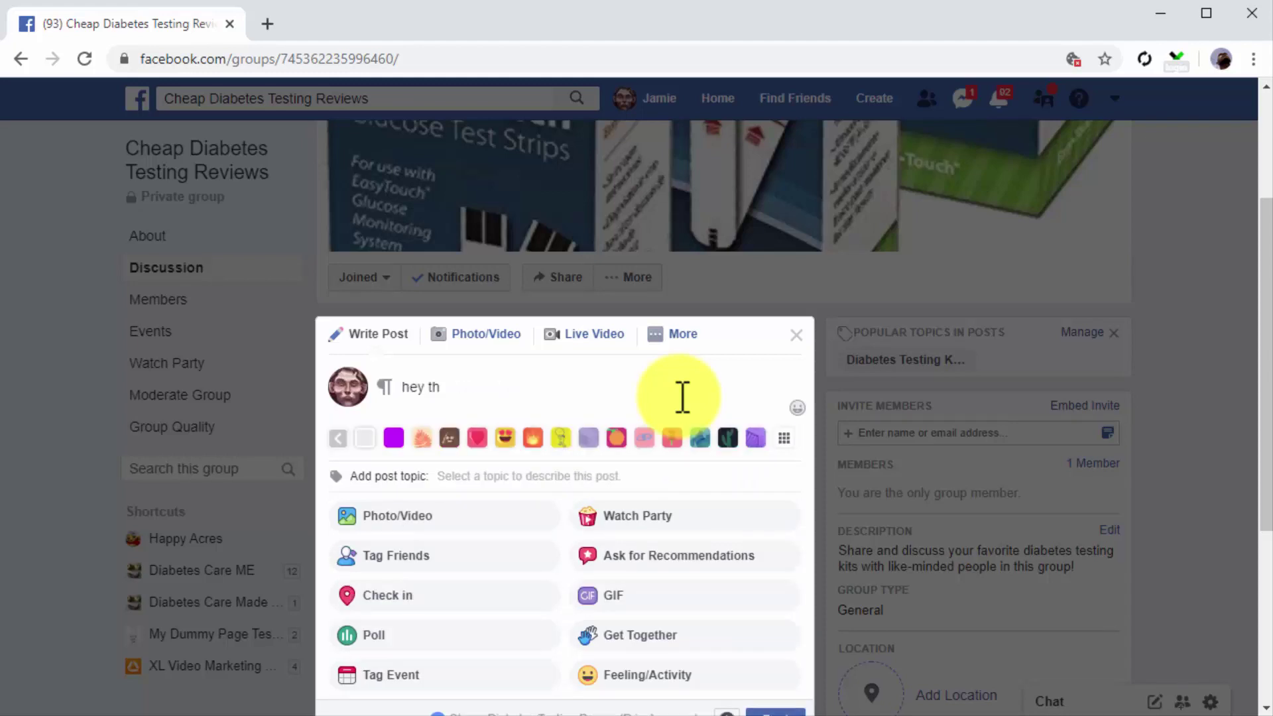
{"action": "key", "text": "ctrl+a"}
{"action": "type", "text": "Hey there everyone! What are the most cost-effective testing kits that sell in your area?"}
{"action": "type", "text": "I tou"}
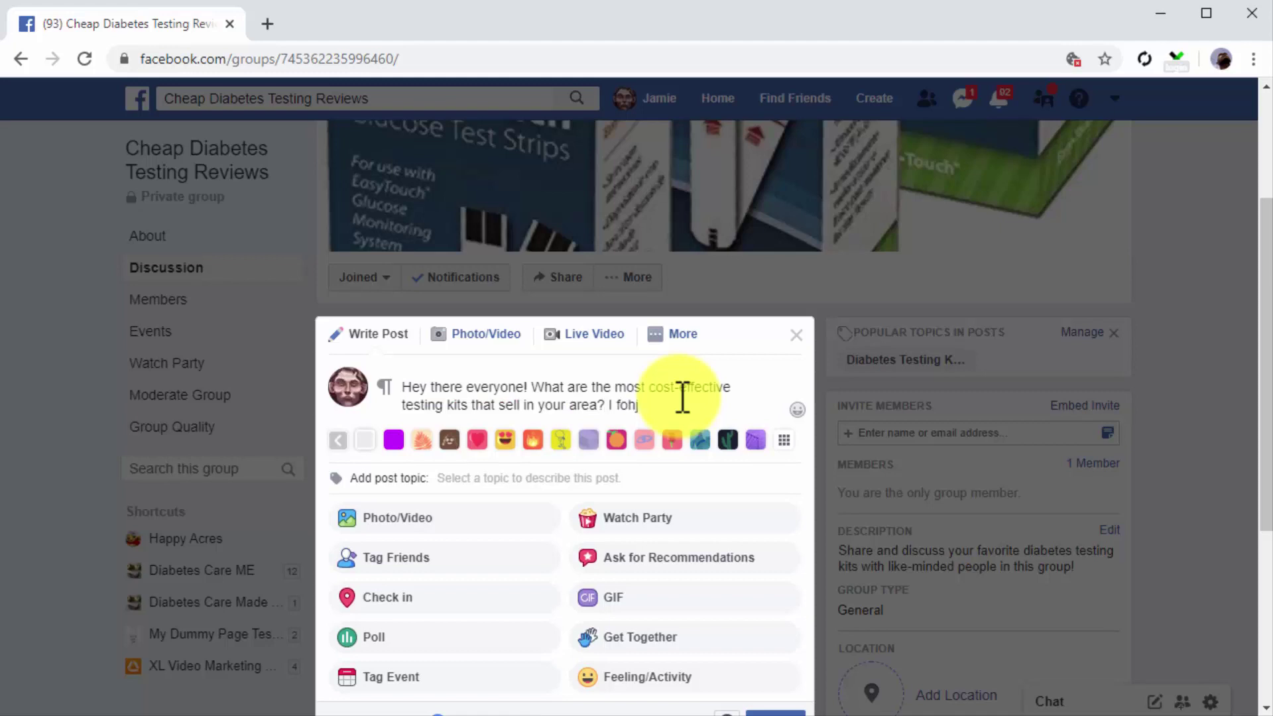
{"action": "type", "text": "nd the EasyTouch to be the most complete testing kit for the price around here. What are your thoughts? I created a video to share my experience with this product, take a look!"}
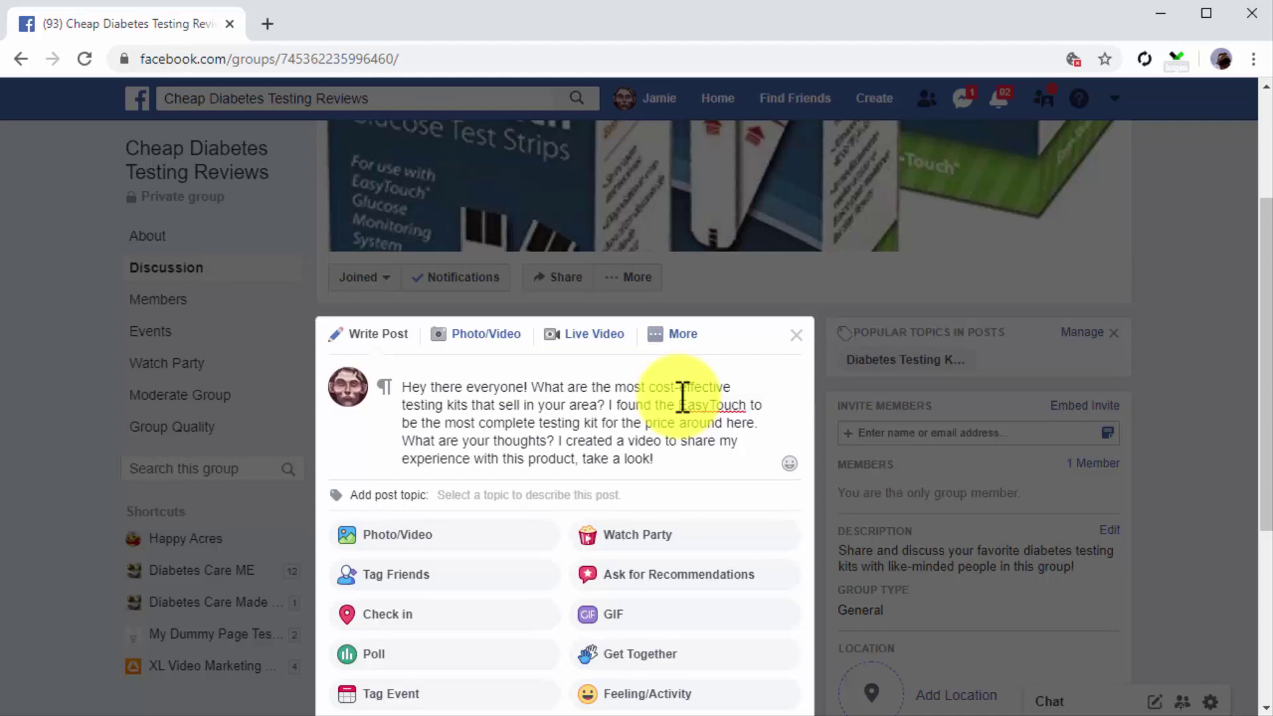
Attach the Care Touch_Medium video to the post and publish it.
{"action": "left_click", "coordinate": [425, 536]}
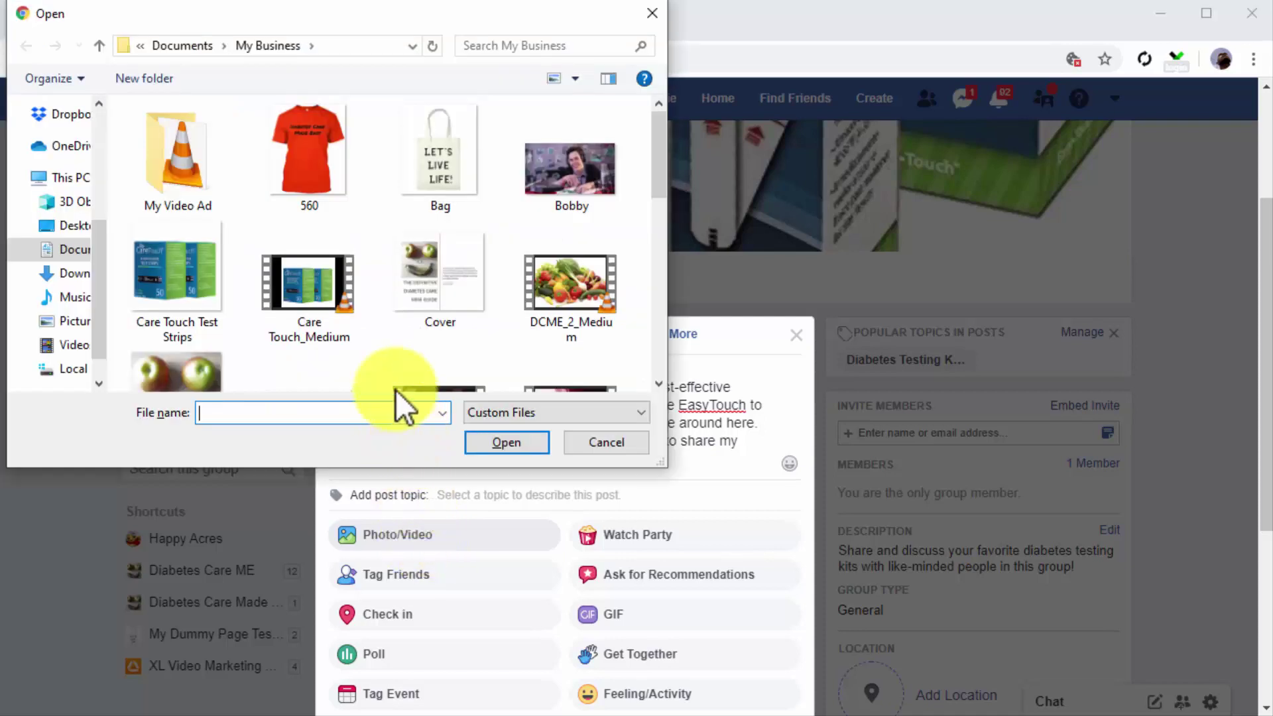
{"action": "double_click", "coordinate": [331, 294]}
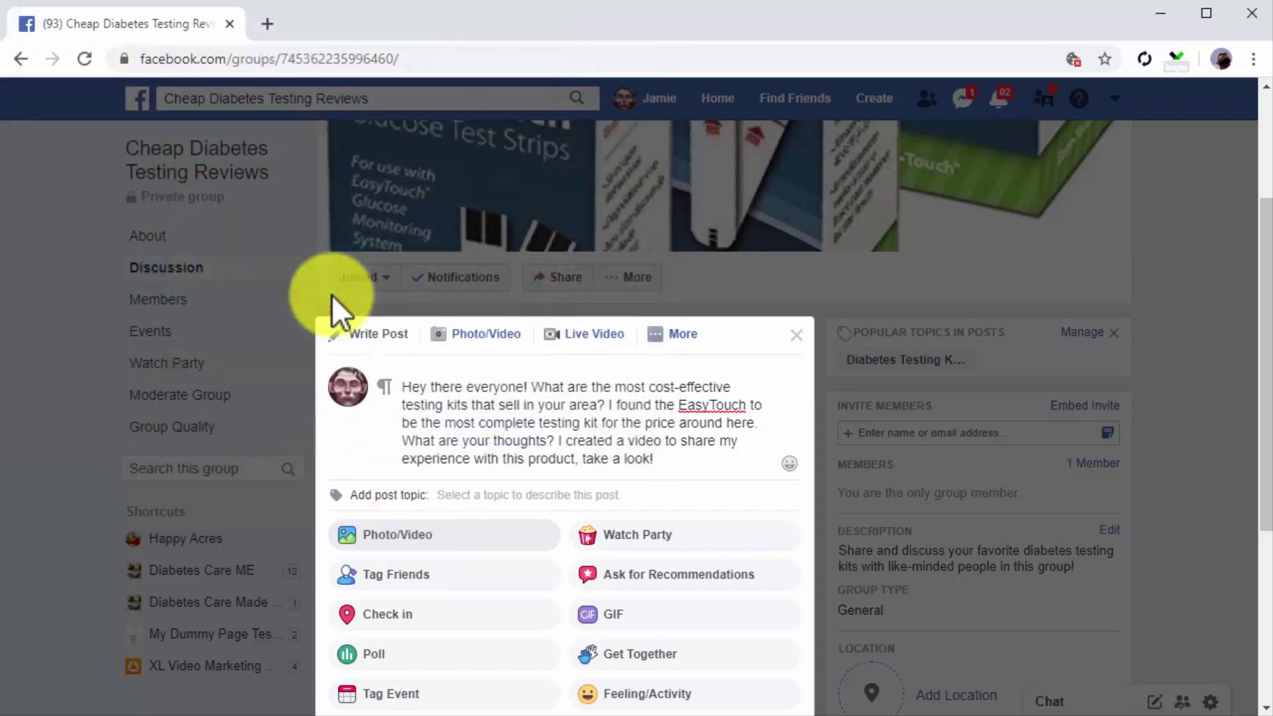
{"action": "scroll", "coordinate": [464, 449], "scroll_direction": "down", "scroll_amount": 5}
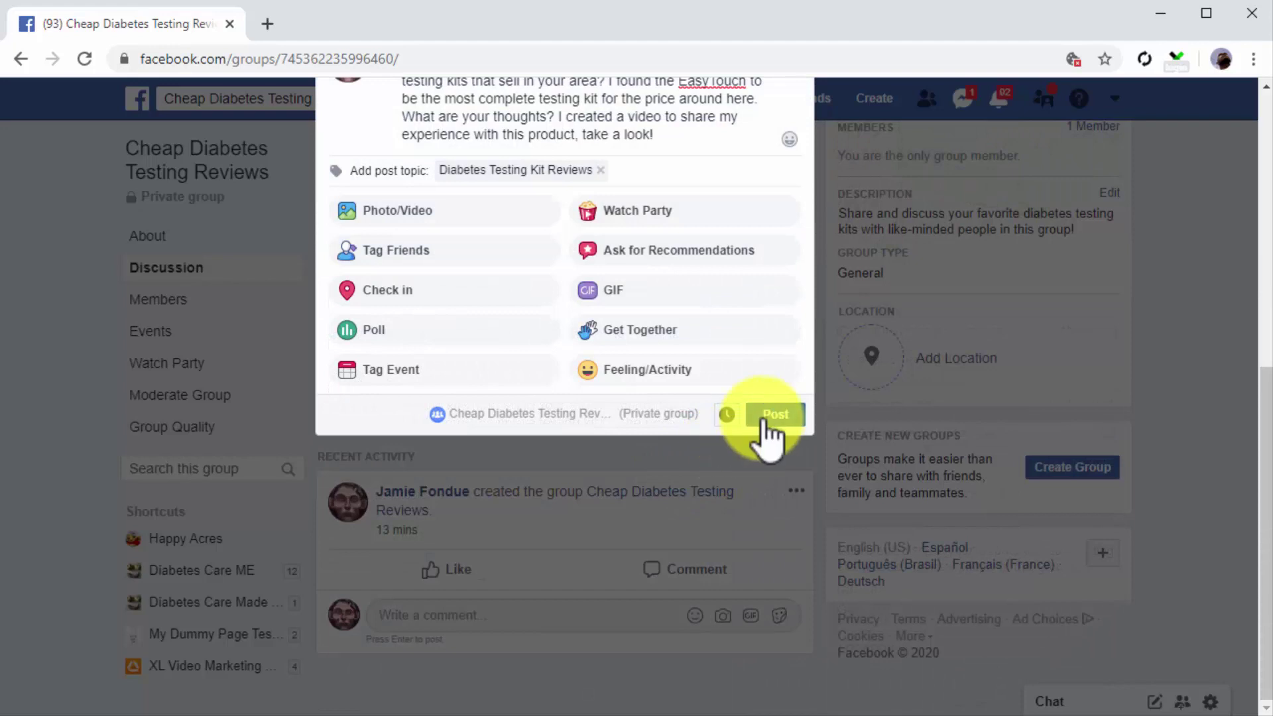
{"action": "left_click", "coordinate": [766, 417]}
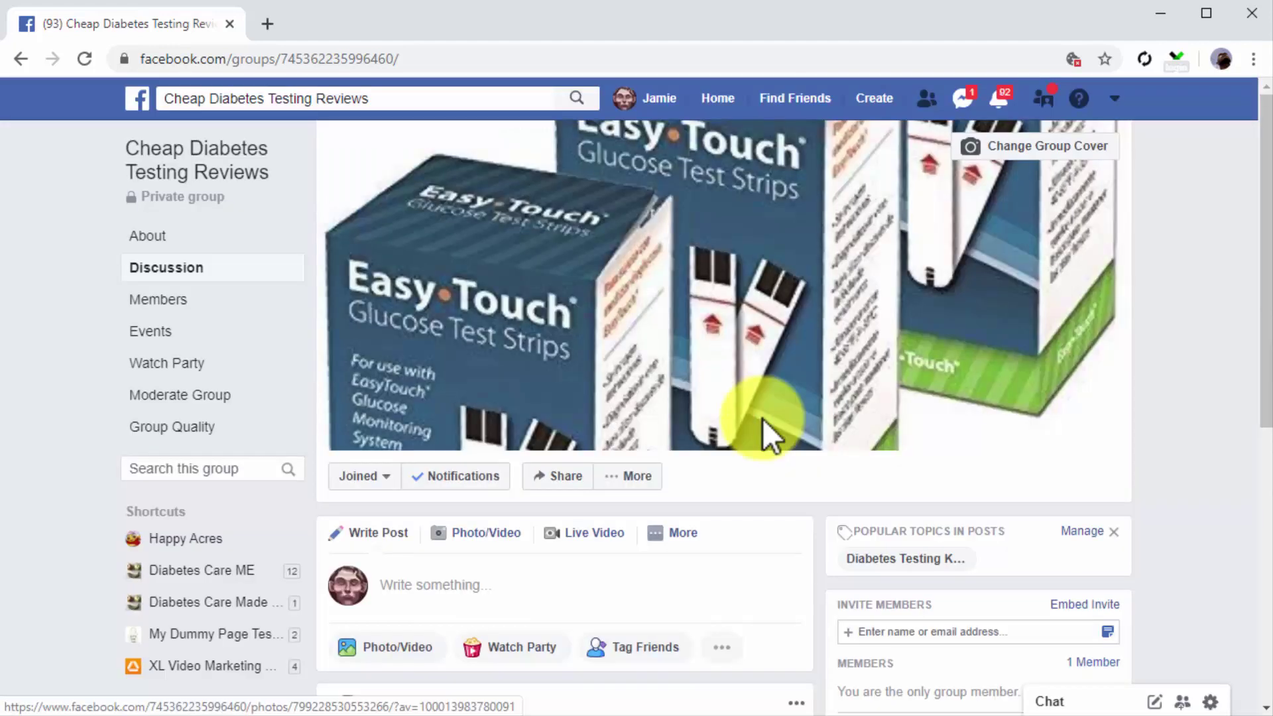